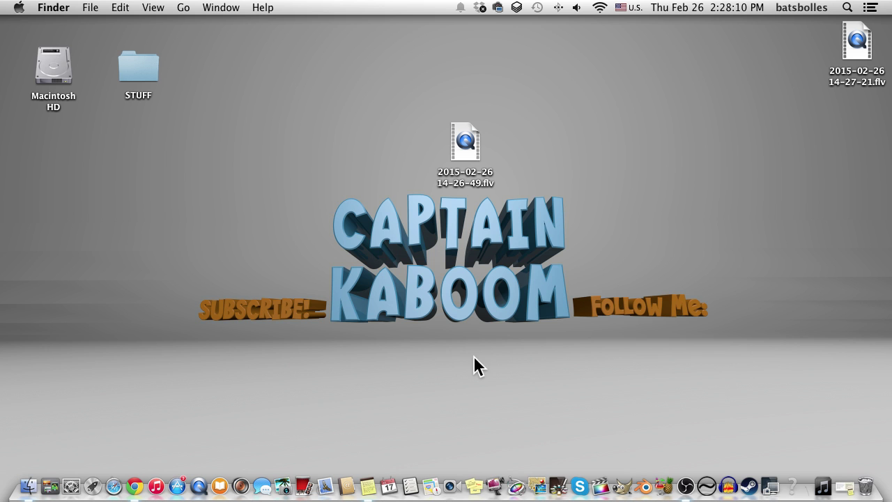
Bring up Chrome on the obsproject.com page and shift its window slightly left
{"action": "left_click", "coordinate": [134, 486]}
{"action": "left_click_drag", "start_coordinate": [753, 20], "coordinate": [697, 17]}
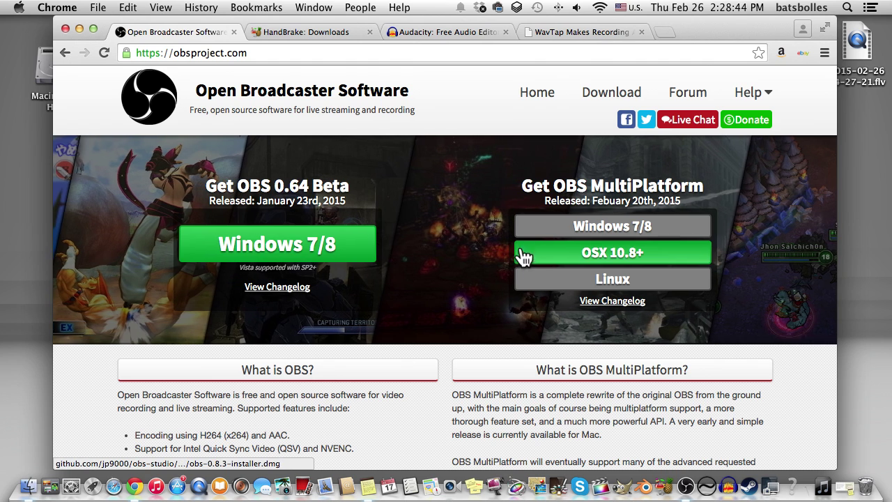
Switch to the HandBrake Downloads tab listing version 0.10.0, repositioning the browser window along the way
{"action": "left_click", "coordinate": [335, 31]}
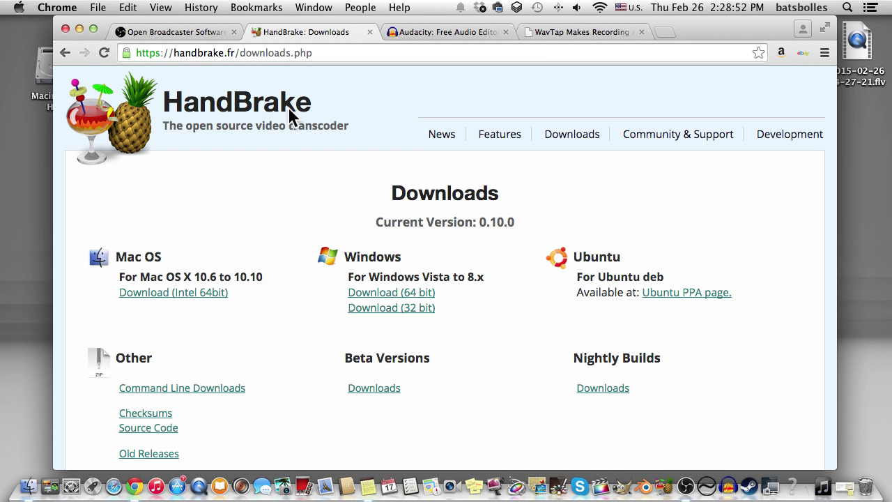
{"action": "left_click", "coordinate": [209, 31]}
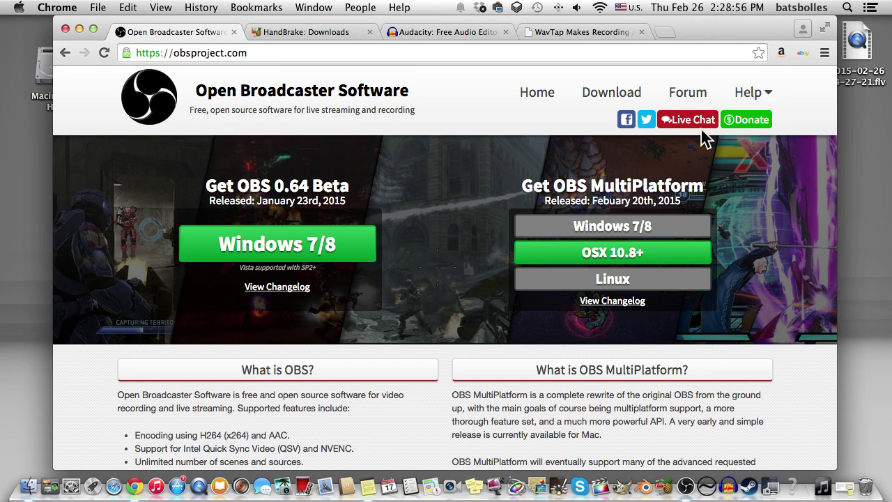
{"action": "left_click_drag", "start_coordinate": [731, 31], "coordinate": [657, 32]}
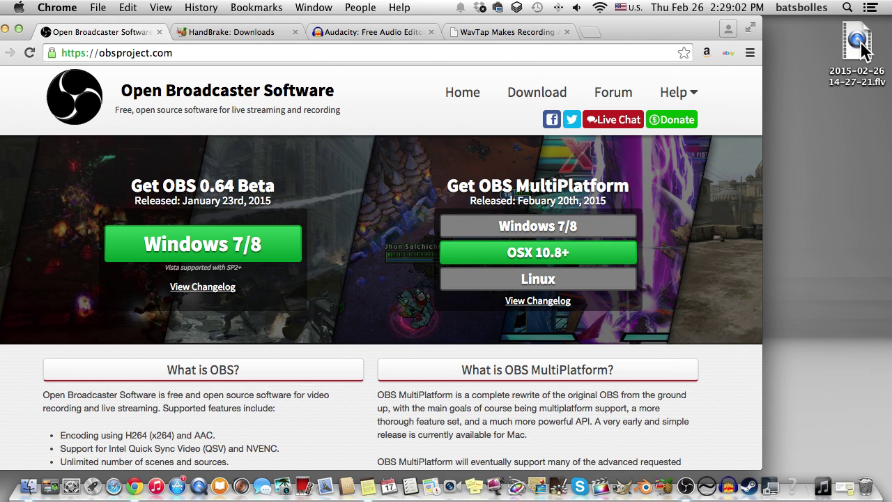
{"action": "double_click", "coordinate": [657, 29]}
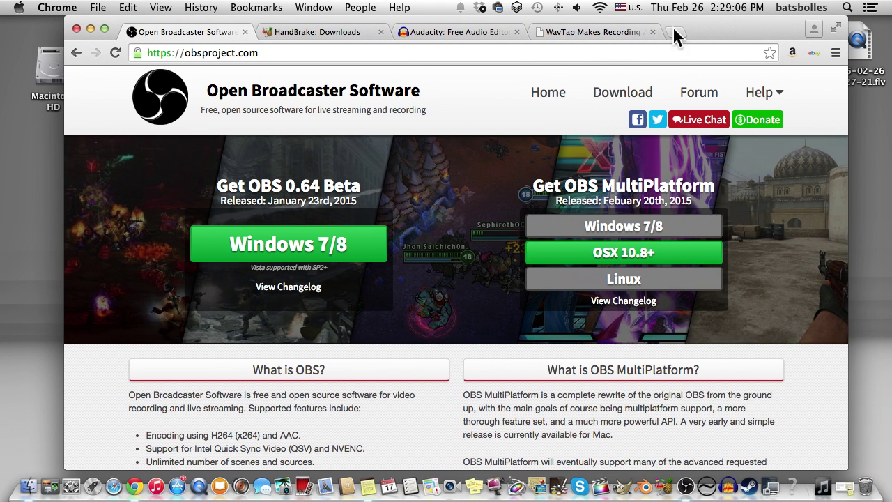
{"action": "left_click", "coordinate": [301, 32]}
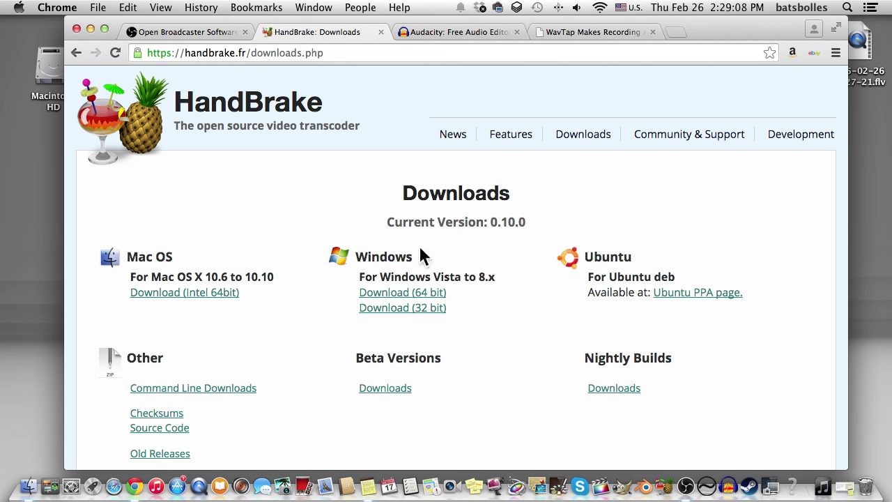
{"action": "double_click", "coordinate": [757, 27]}
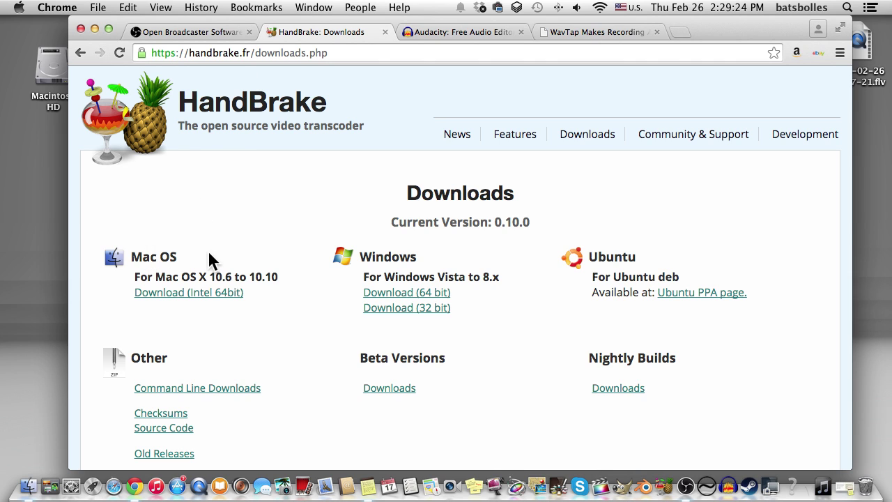
Go to the Audacity site and open its Download page for Audacity 2.0.6
{"action": "left_click", "coordinate": [454, 32]}
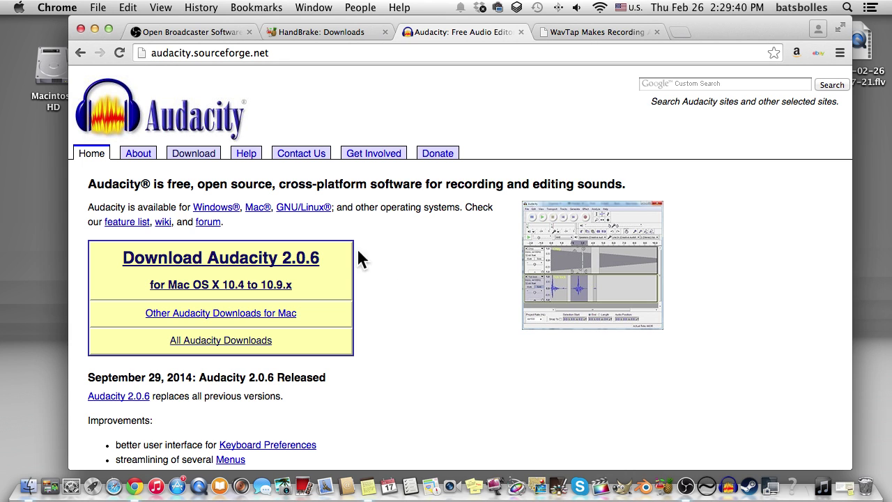
{"action": "left_click", "coordinate": [204, 155]}
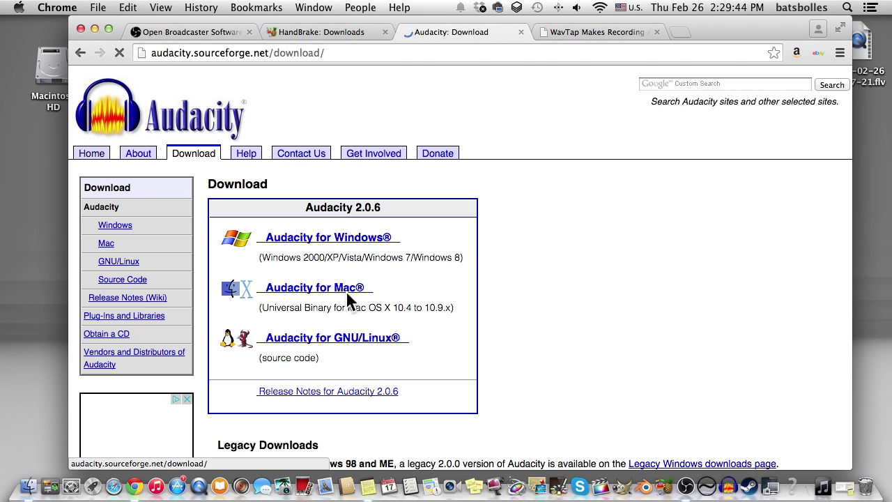
Scroll the WavTap article to its Audio Devices screenshot, then bring up Chrome's Dock menu
{"action": "left_click", "coordinate": [591, 32]}
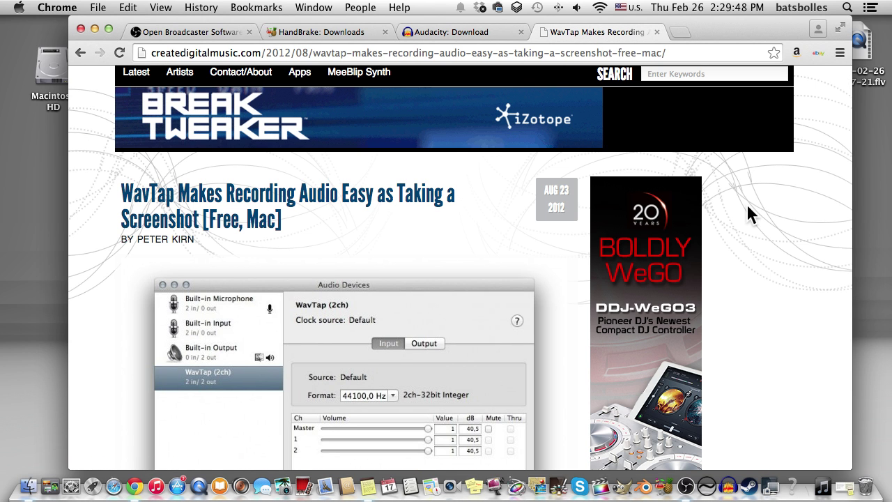
{"action": "scroll", "coordinate": [747, 207], "scroll_direction": "down", "scroll_amount": 3}
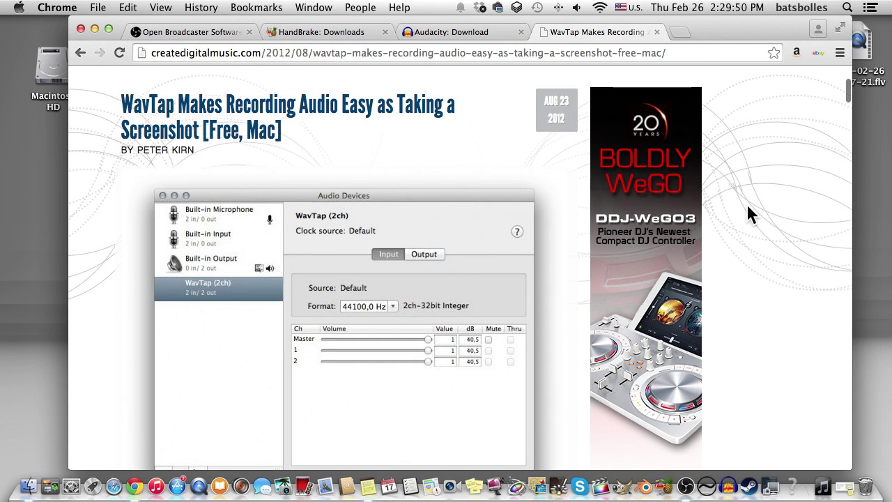
{"action": "scroll", "coordinate": [747, 206], "scroll_direction": "down", "scroll_amount": 2}
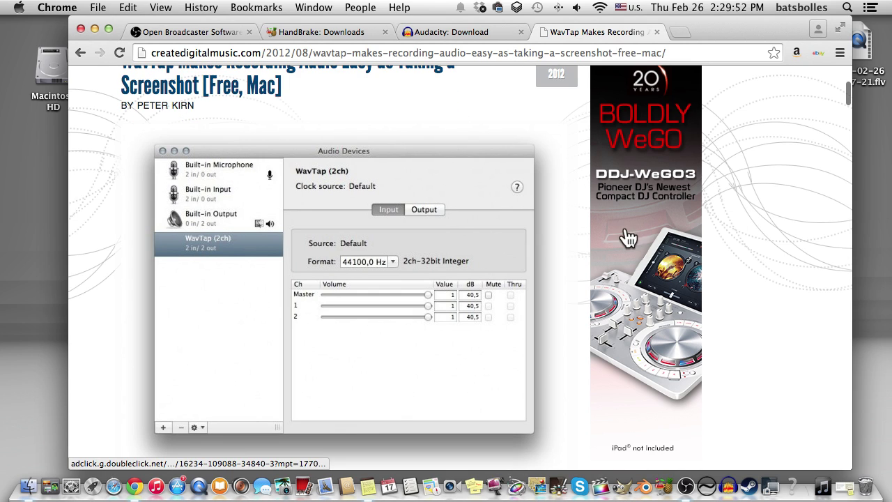
{"action": "scroll", "coordinate": [745, 258], "scroll_direction": "down", "scroll_amount": 1}
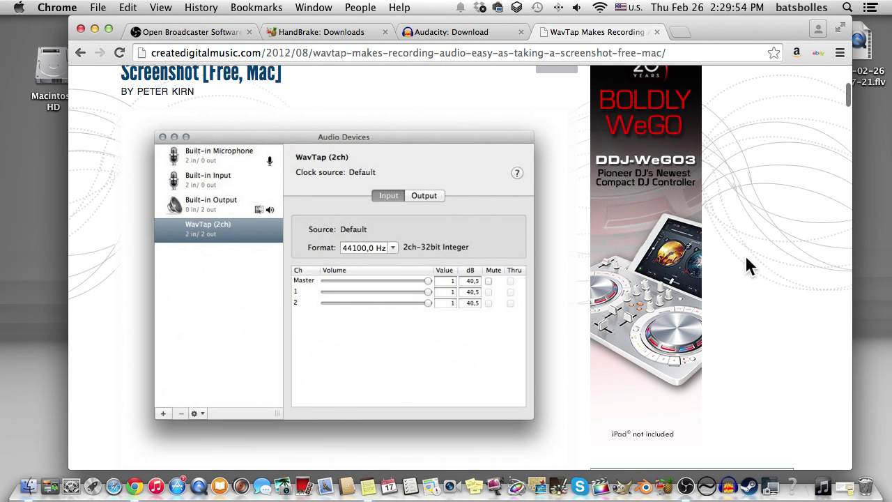
{"action": "scroll", "coordinate": [749, 265], "scroll_direction": "down", "scroll_amount": 2}
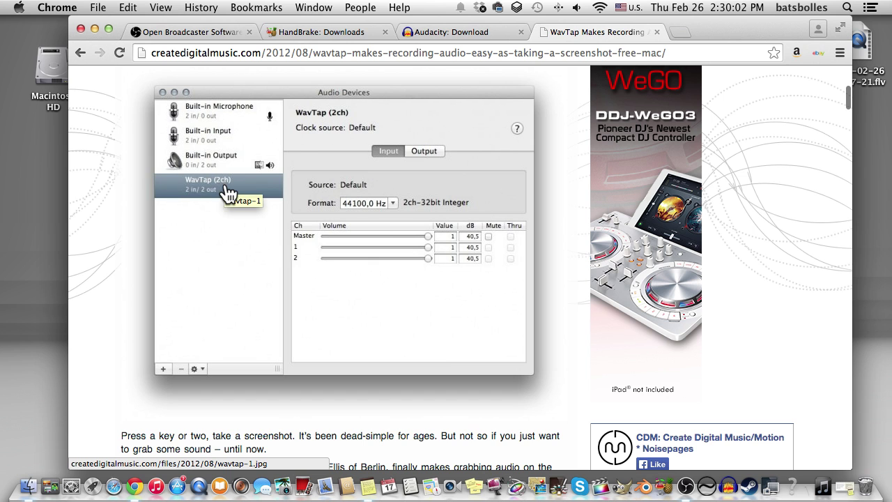
{"action": "scroll", "coordinate": [225, 183], "scroll_direction": "up", "scroll_amount": 10}
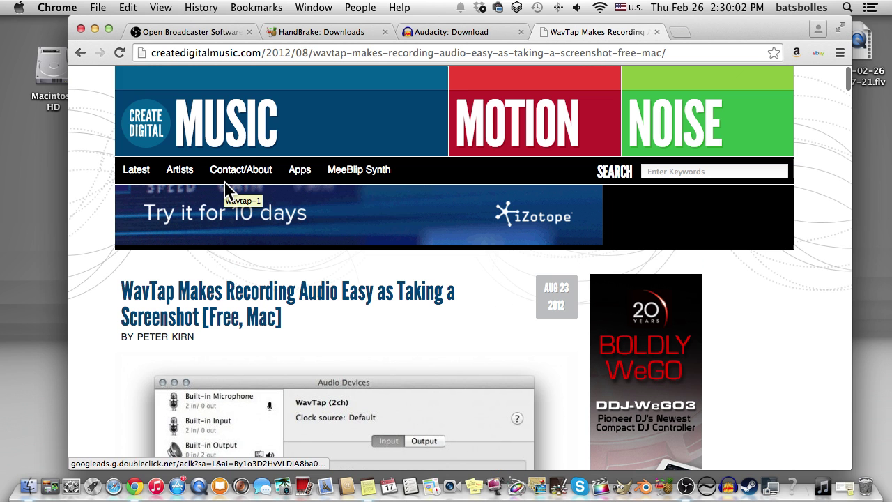
{"action": "left_click", "coordinate": [217, 32]}
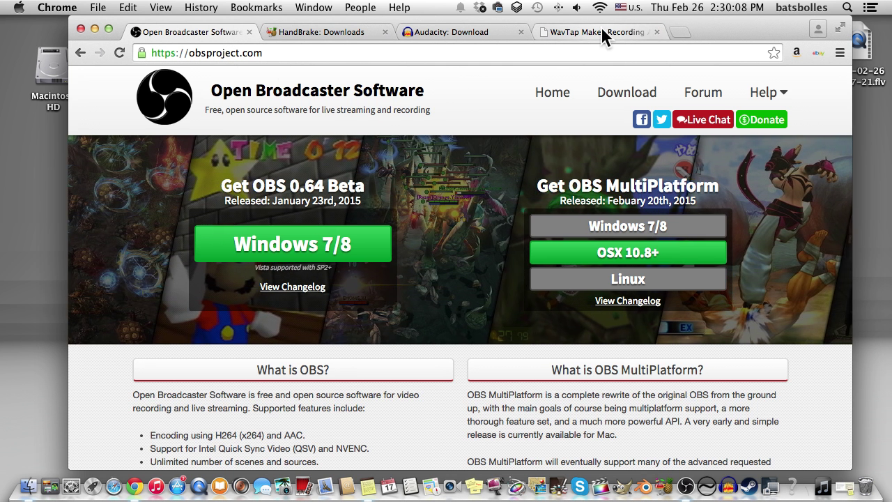
{"action": "left_click", "coordinate": [603, 32]}
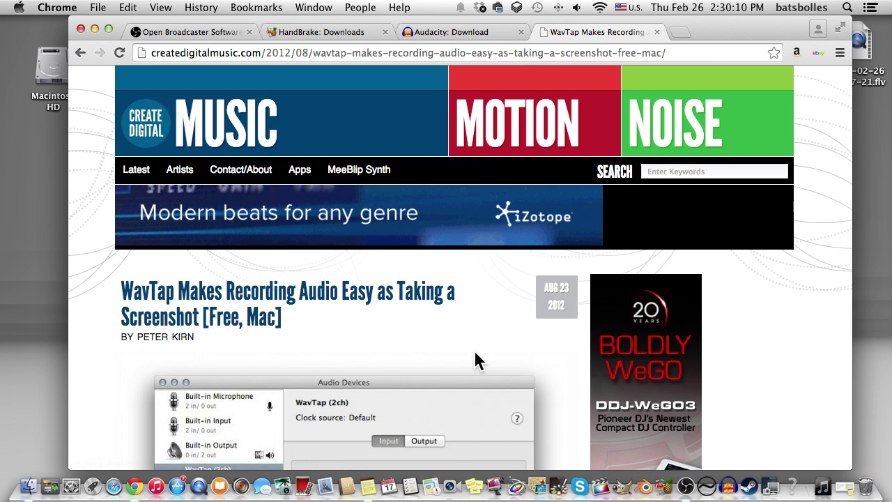
{"action": "scroll", "coordinate": [474, 356], "scroll_direction": "down", "scroll_amount": 5}
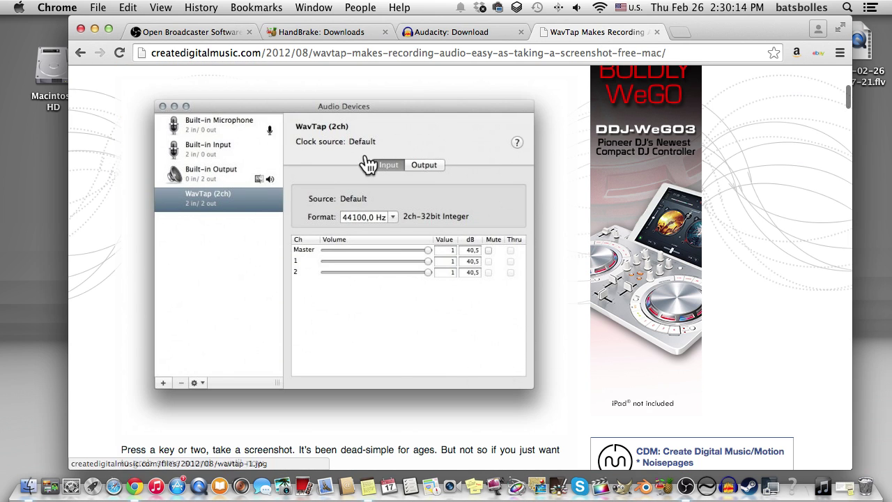
{"action": "right_click", "coordinate": [134, 486]}
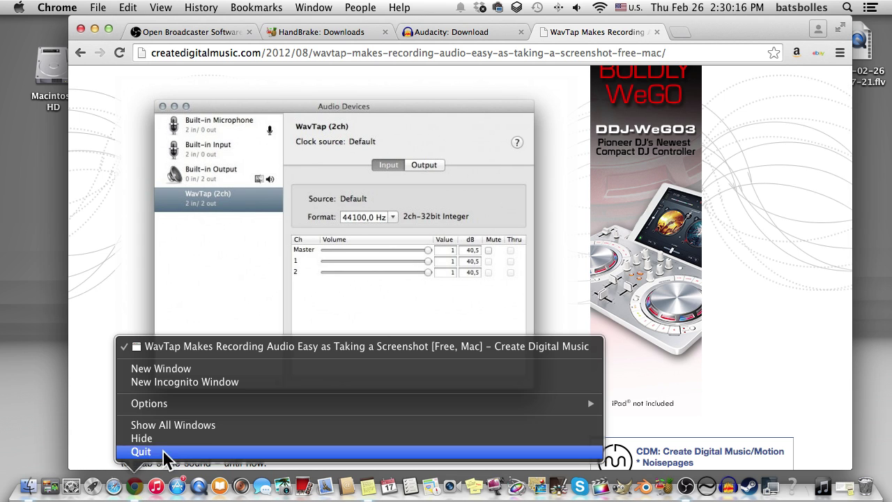
Hide Chrome, bring OBS to the front and open its Settings window
{"action": "left_click", "coordinate": [173, 438]}
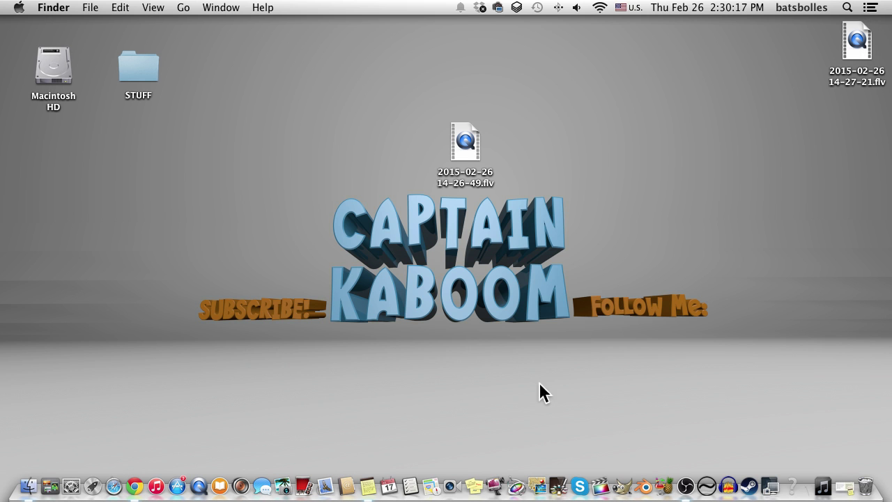
{"action": "left_click", "coordinate": [683, 484]}
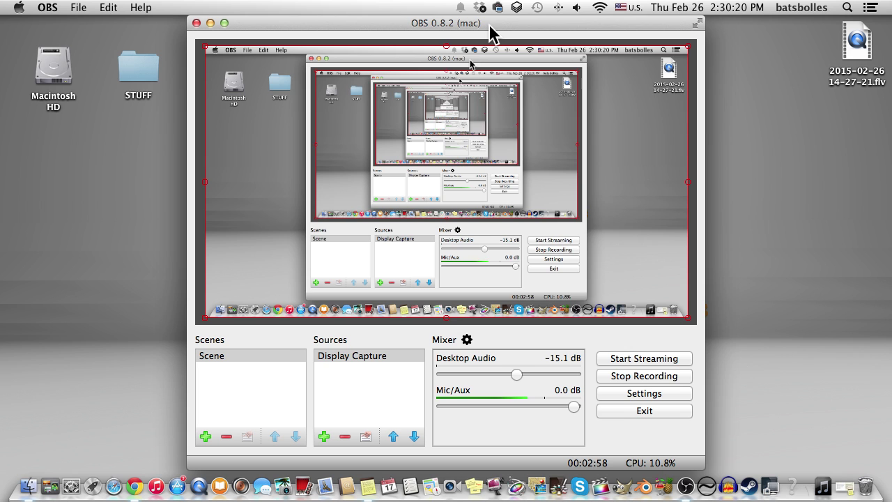
{"action": "mouse_move", "coordinate": [490, 30]}
{"action": "left_mouse_down"}
{"action": "mouse_move", "coordinate": [478, 25]}
{"action": "mouse_move", "coordinate": [485, 17]}
{"action": "left_mouse_up"}
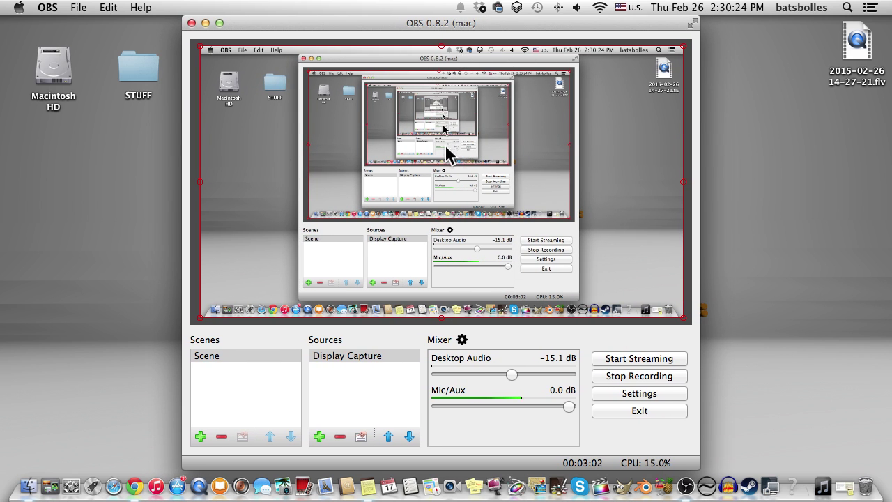
{"action": "left_click_drag", "start_coordinate": [530, 23], "coordinate": [536, 26]}
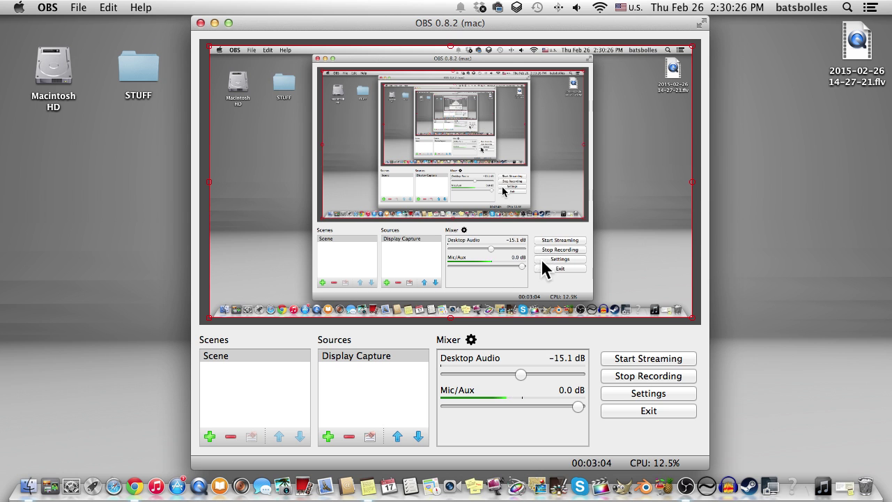
{"action": "left_click", "coordinate": [627, 392]}
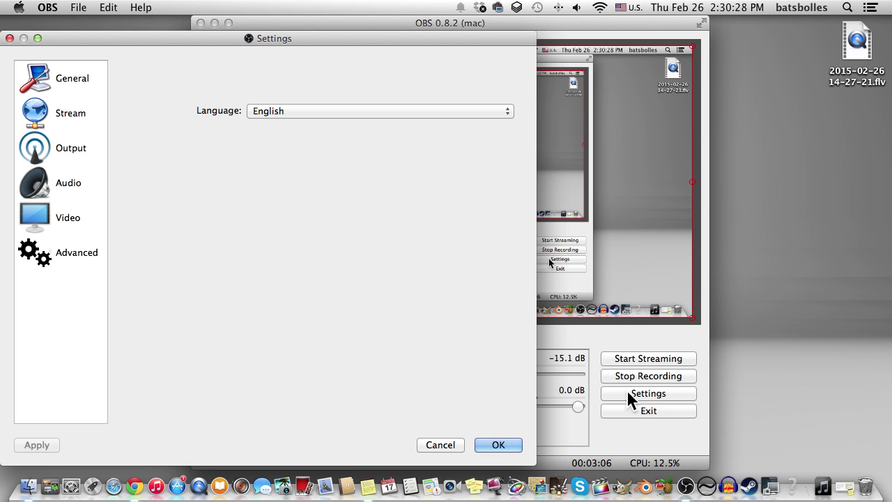
{"action": "left_click_drag", "start_coordinate": [377, 32], "coordinate": [529, 18]}
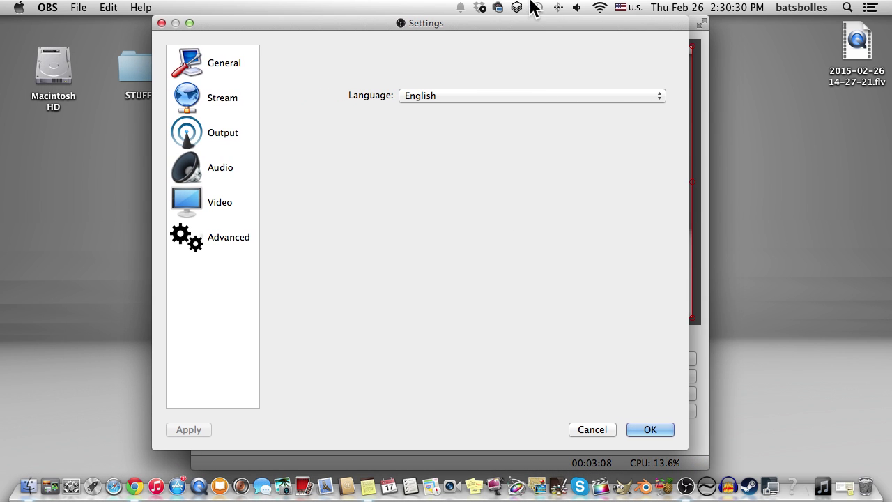
Show the Stream page with Custom Streaming Server and empty URL and Stream key fields
{"action": "left_click", "coordinate": [216, 65]}
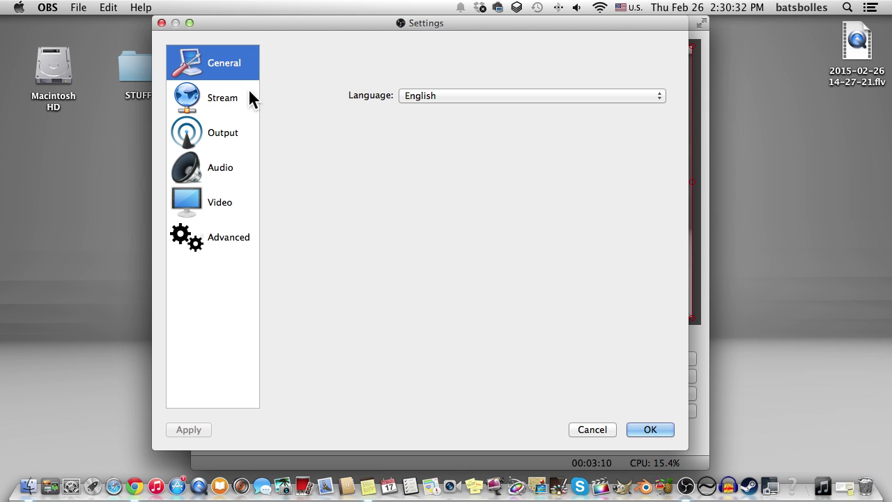
{"action": "left_click", "coordinate": [216, 98]}
{"action": "left_click", "coordinate": [238, 64]}
{"action": "left_click", "coordinate": [225, 100]}
{"action": "left_click", "coordinate": [233, 64]}
{"action": "left_click", "coordinate": [237, 105]}
{"action": "left_click", "coordinate": [240, 70]}
{"action": "left_click", "coordinate": [237, 94]}
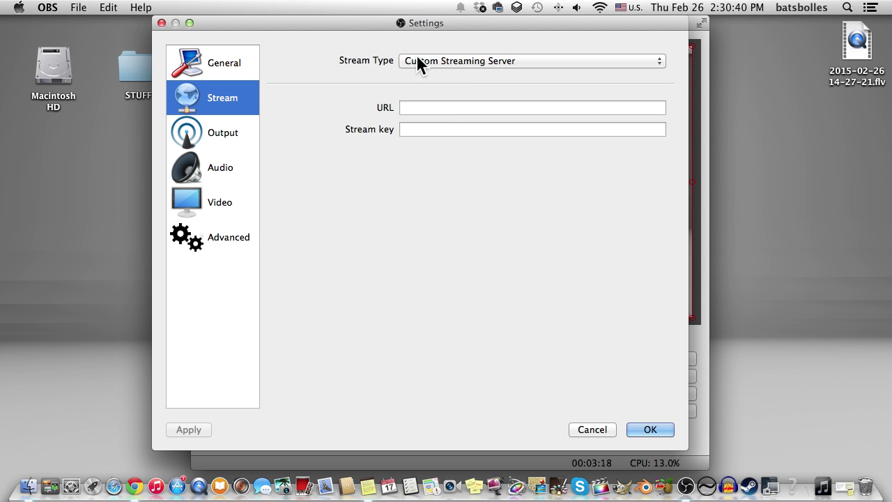
Review the Output page's recording settings with the 9000 video bitrate
{"action": "left_click", "coordinate": [213, 132]}
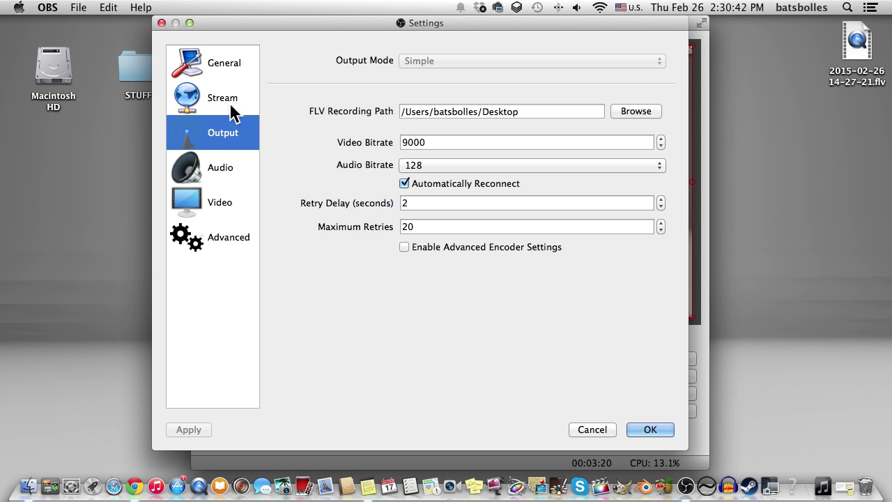
{"action": "left_click", "coordinate": [232, 110]}
{"action": "left_click", "coordinate": [228, 118]}
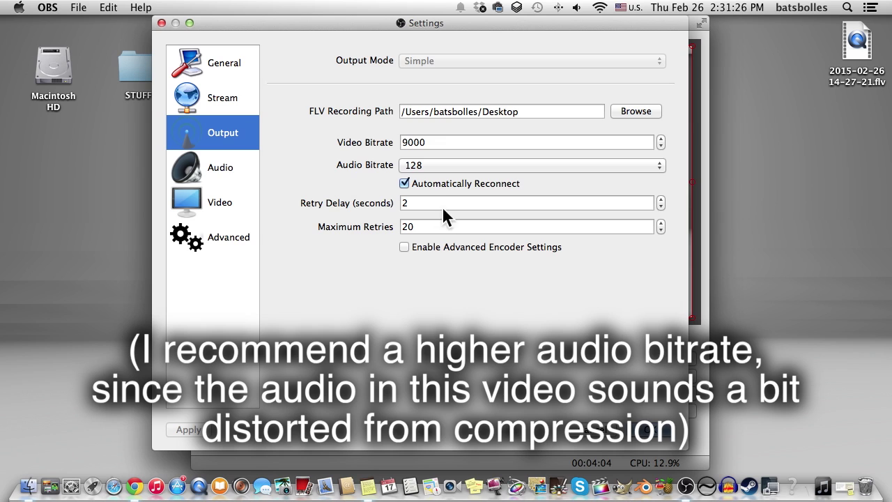
Keep Built-in Input as the Mic/Auxiliary device on the Audio page, then view Video settings
{"action": "left_click", "coordinate": [213, 171]}
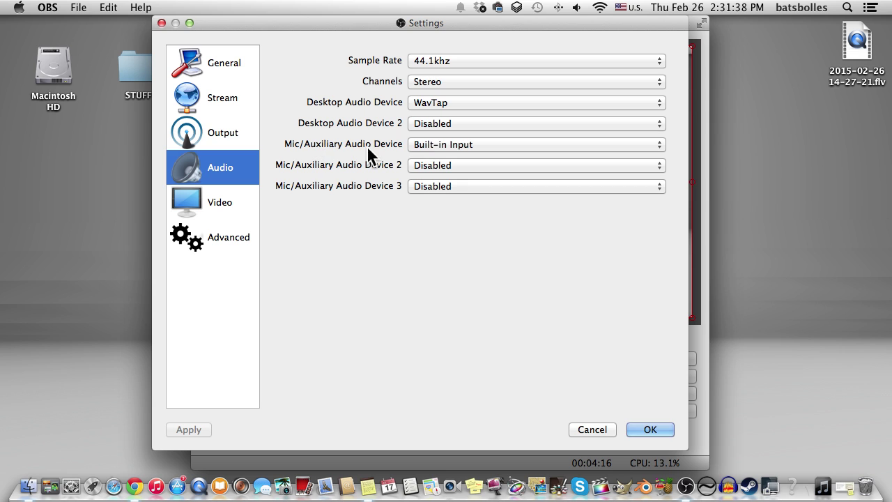
{"action": "left_click", "coordinate": [443, 142]}
{"action": "left_click", "coordinate": [465, 144]}
{"action": "left_click", "coordinate": [218, 202]}
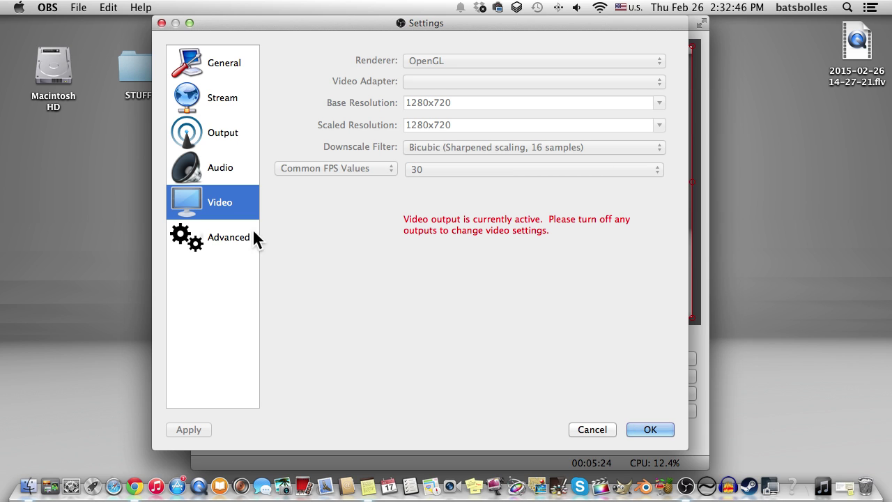
Compare the Video (1280x720, 30 FPS) and Advanced pages, then close Settings with OK
{"action": "left_click", "coordinate": [235, 239]}
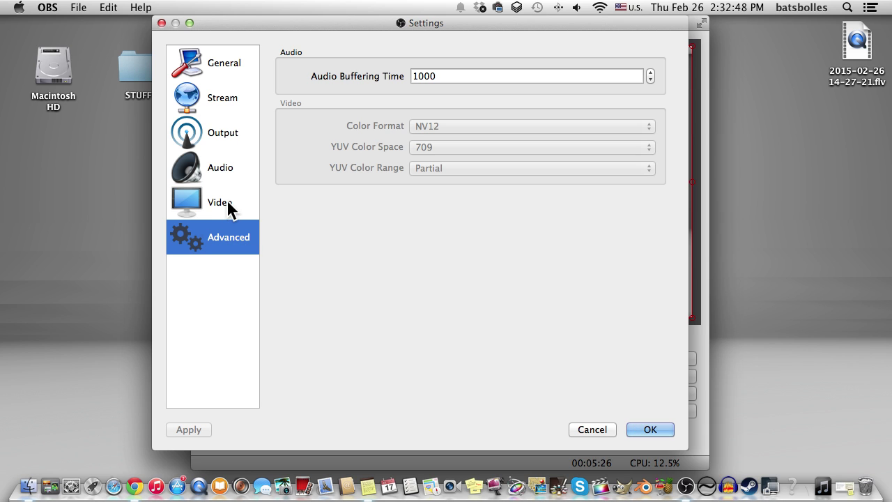
{"action": "left_click", "coordinate": [227, 201]}
{"action": "left_click", "coordinate": [233, 237]}
{"action": "left_click", "coordinate": [229, 209]}
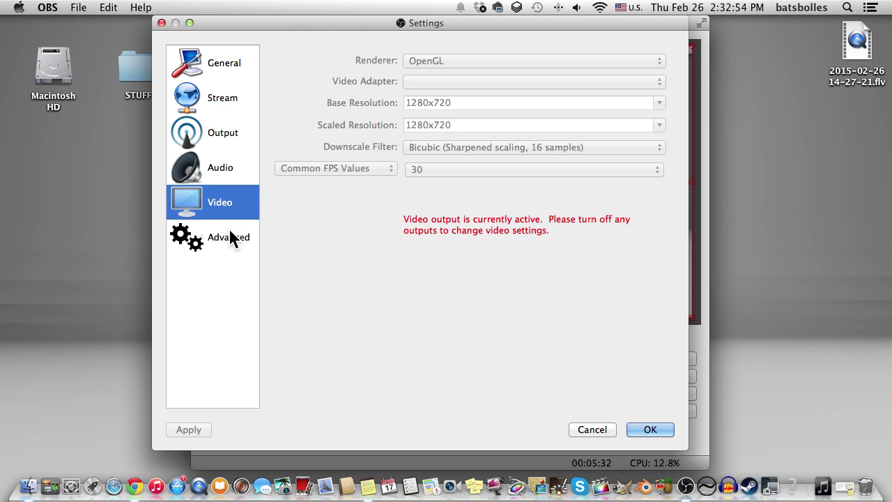
{"action": "left_click", "coordinate": [232, 236]}
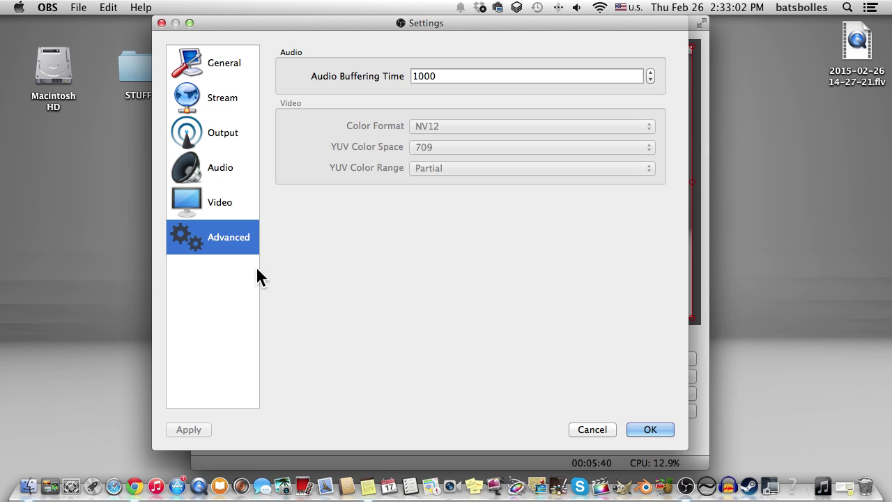
{"action": "left_click", "coordinate": [211, 213]}
{"action": "left_click", "coordinate": [225, 241]}
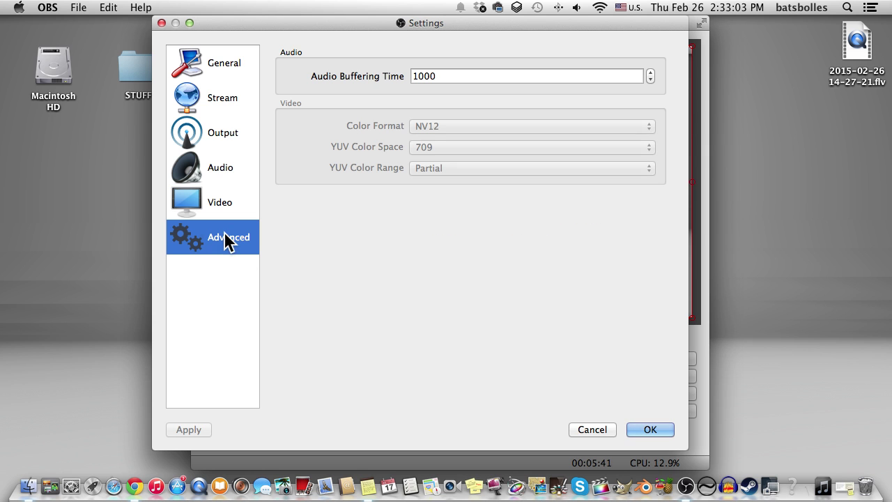
{"action": "left_click", "coordinate": [650, 428]}
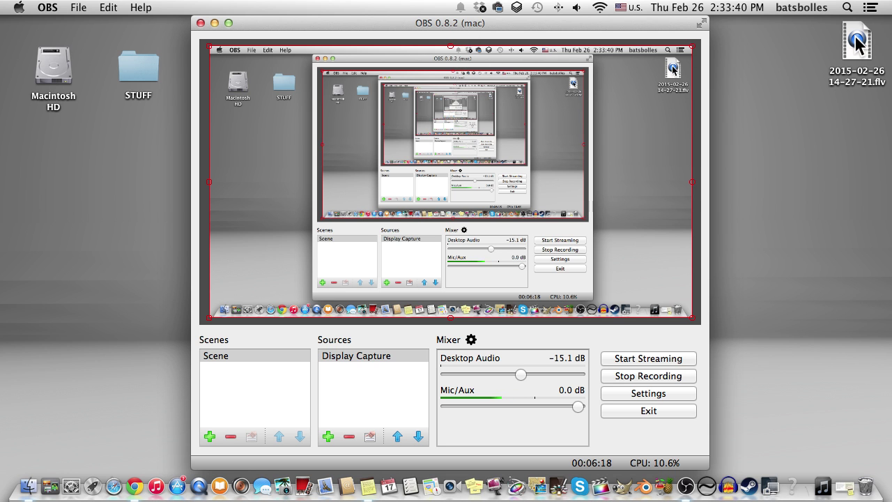
{"action": "left_click_drag", "start_coordinate": [403, 28], "coordinate": [237, 244]}
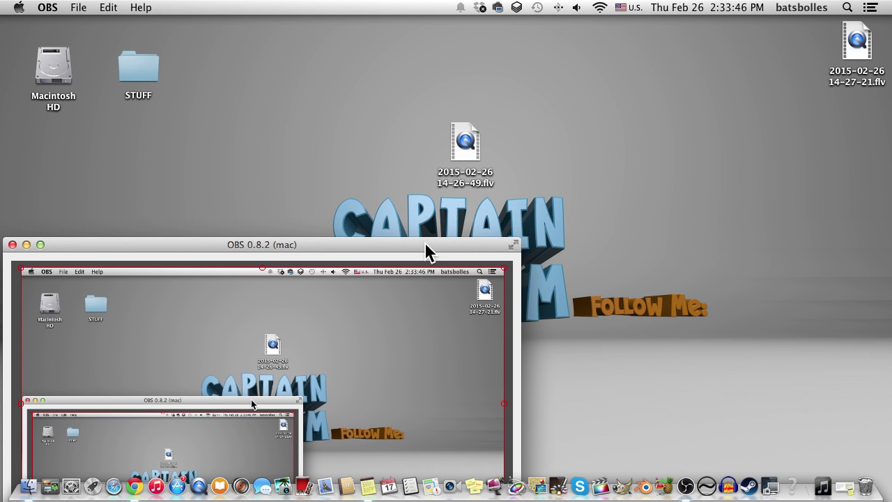
{"action": "left_click_drag", "start_coordinate": [424, 249], "coordinate": [482, 165]}
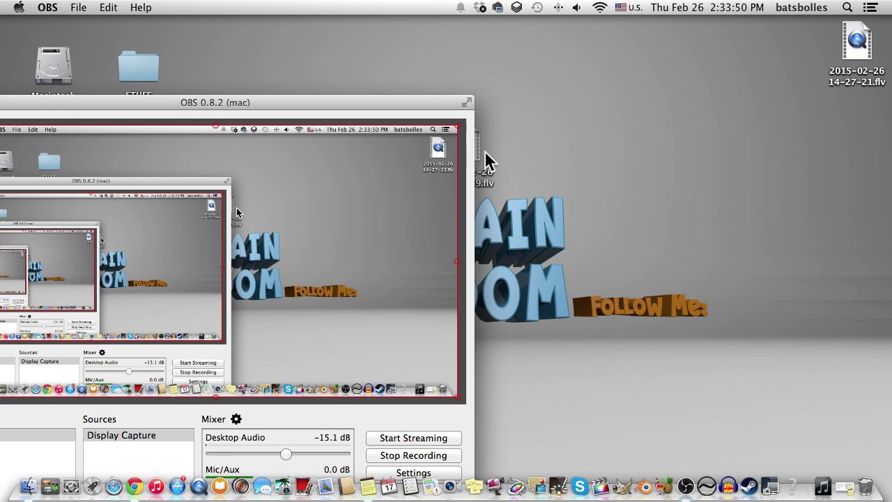
{"action": "left_click_drag", "start_coordinate": [439, 104], "coordinate": [403, 94]}
{"action": "left_click", "coordinate": [476, 146]}
{"action": "left_click_drag", "start_coordinate": [478, 149], "coordinate": [726, 167]}
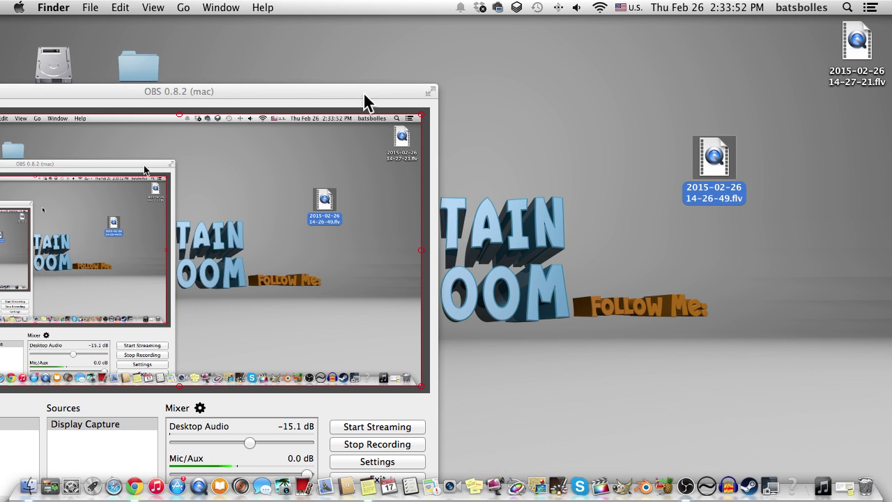
{"action": "left_click_drag", "start_coordinate": [364, 92], "coordinate": [483, 31]}
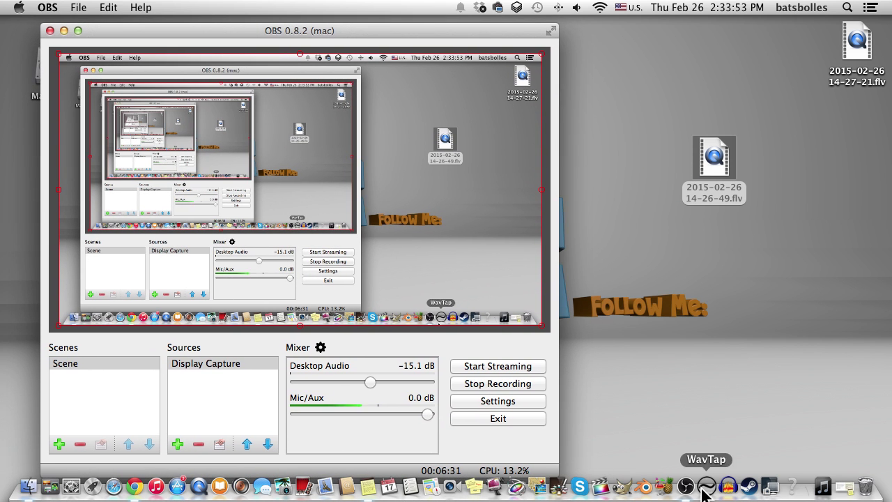
{"action": "left_click", "coordinate": [663, 486]}
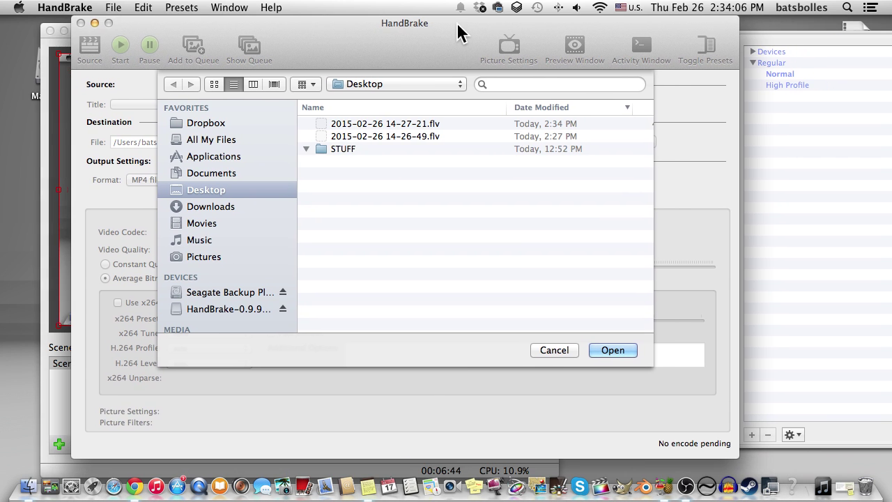
{"action": "left_click_drag", "start_coordinate": [460, 32], "coordinate": [432, 31]}
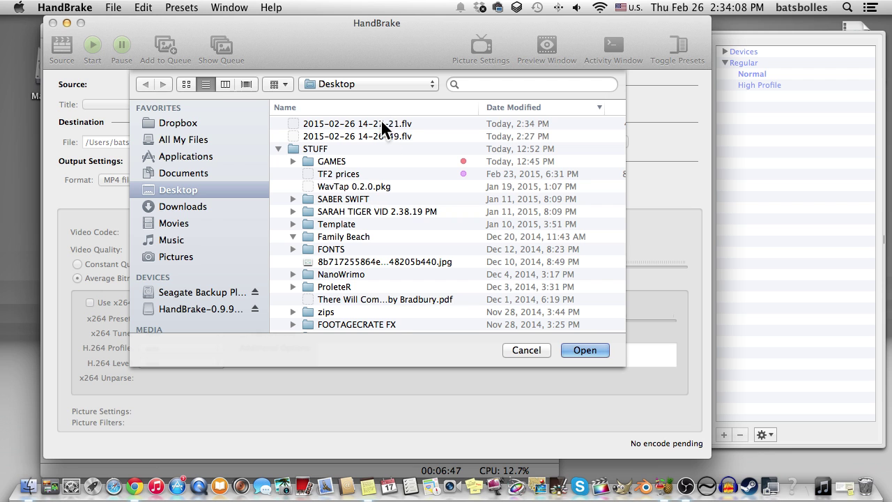
{"action": "mouse_move", "coordinate": [398, 35]}
{"action": "left_mouse_down"}
{"action": "mouse_move", "coordinate": [384, 366]}
{"action": "mouse_move", "coordinate": [394, 24]}
{"action": "mouse_move", "coordinate": [387, 30]}
{"action": "left_mouse_up"}
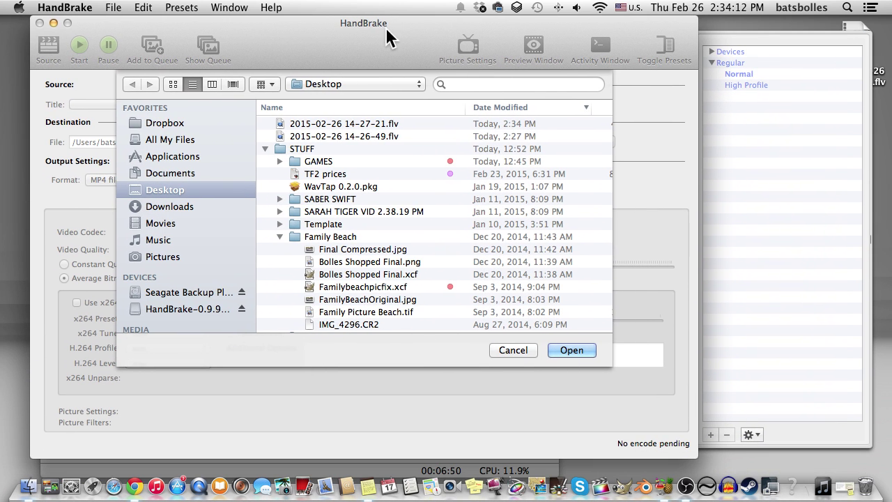
{"action": "left_click", "coordinate": [374, 136]}
{"action": "left_click", "coordinate": [565, 351]}
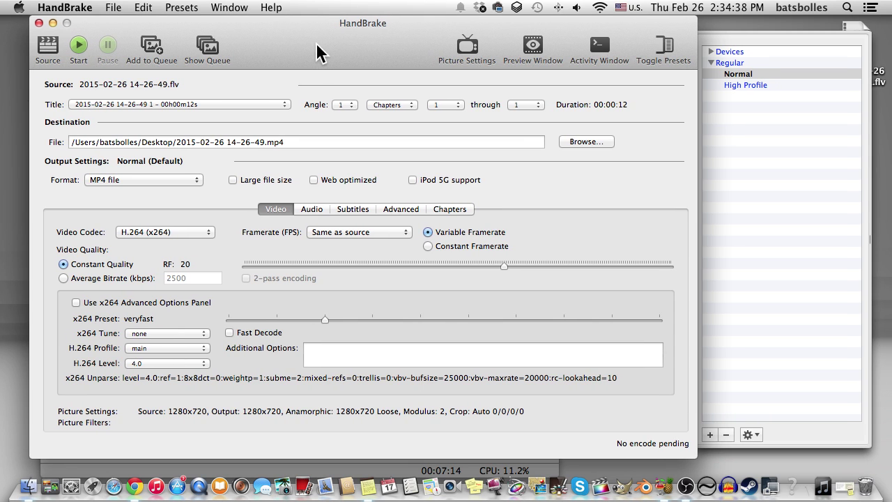
Keep MP4 as the container and set a constant 30 fps framerate
{"action": "left_click", "coordinate": [172, 178]}
{"action": "left_click", "coordinate": [176, 179]}
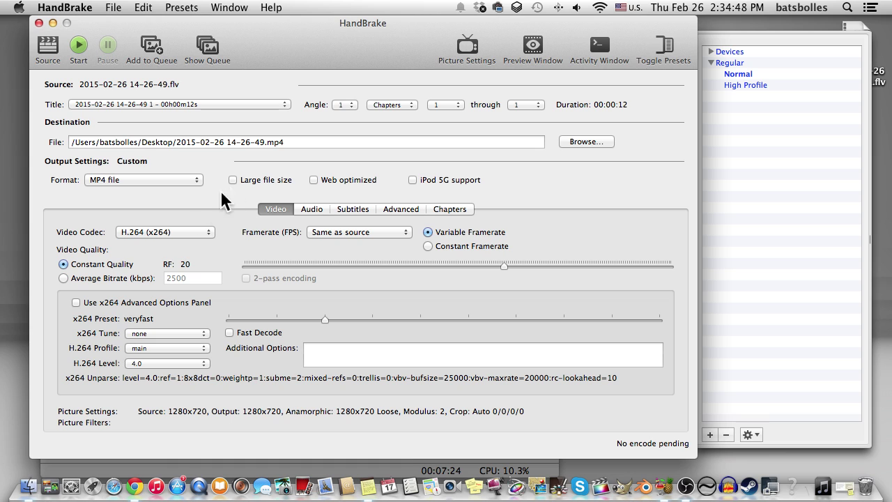
{"action": "left_click", "coordinate": [428, 246]}
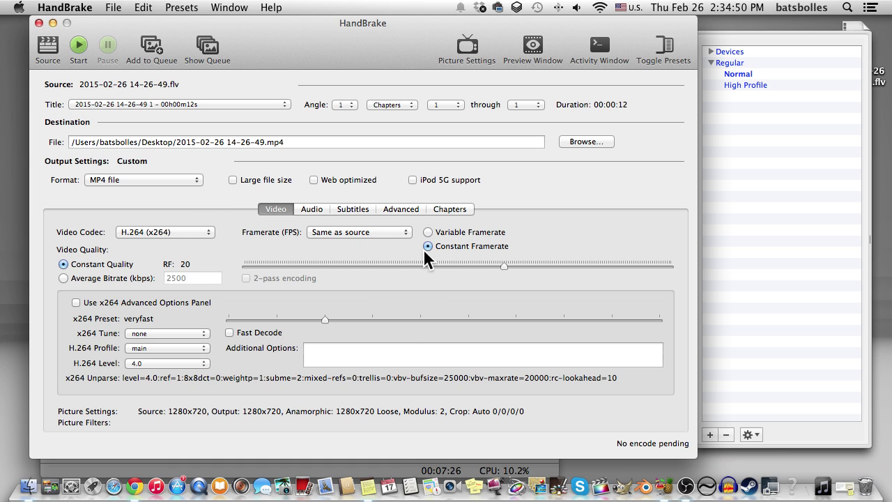
{"action": "left_click", "coordinate": [393, 232]}
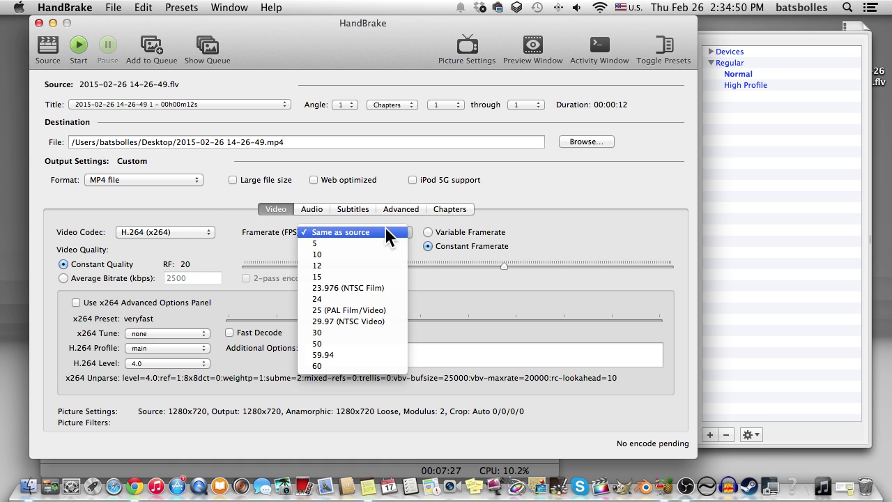
{"action": "left_click", "coordinate": [378, 332]}
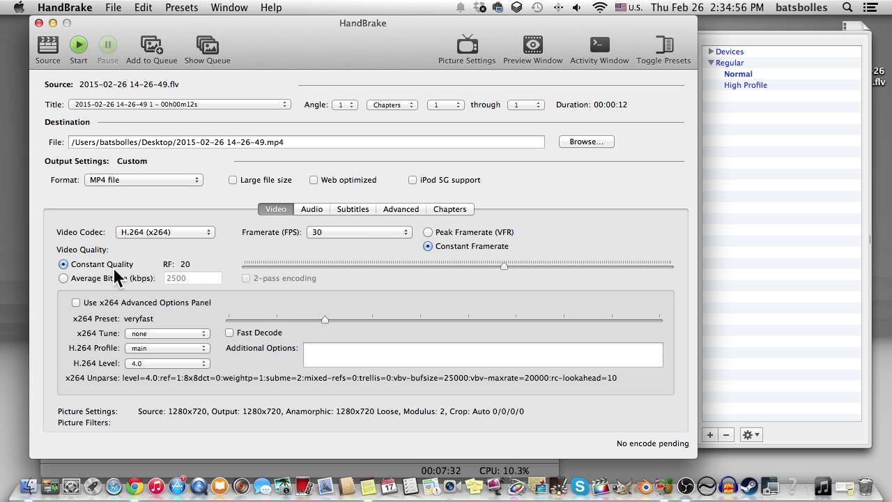
Switch to Average Bitrate with the H.264 (x264) codec and select the bitrate field
{"action": "left_click", "coordinate": [61, 277]}
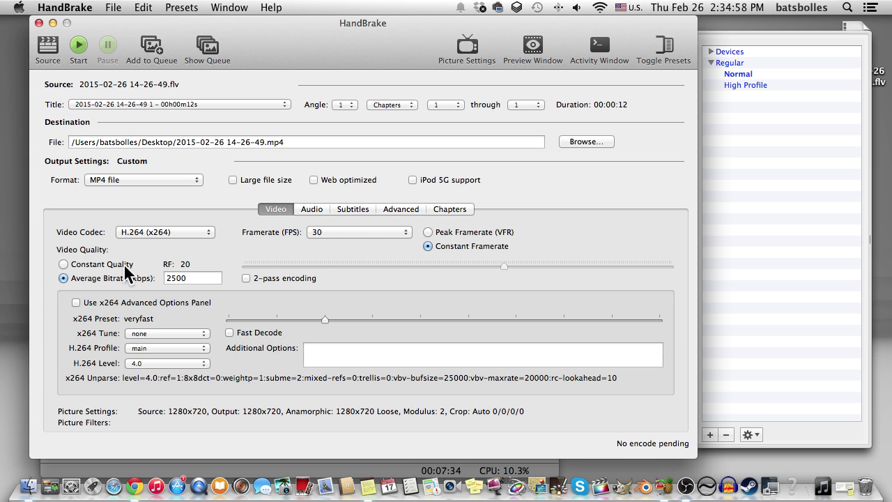
{"action": "left_click", "coordinate": [152, 234]}
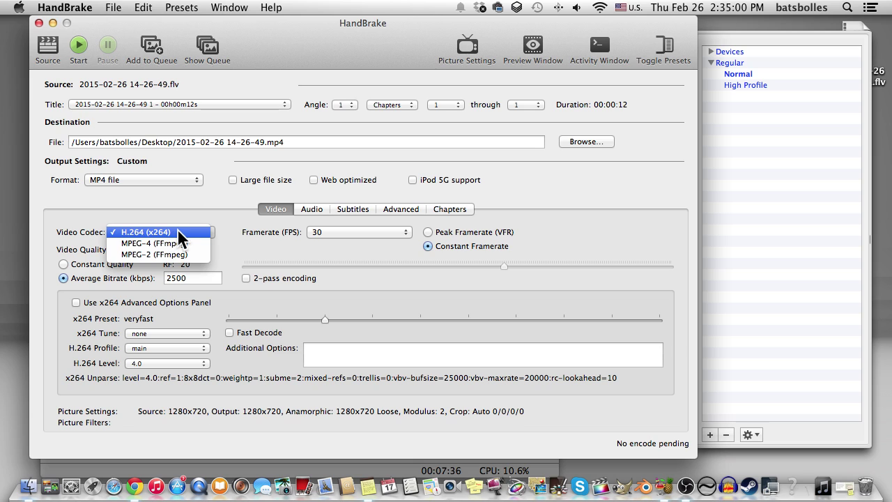
{"action": "left_click", "coordinate": [178, 232]}
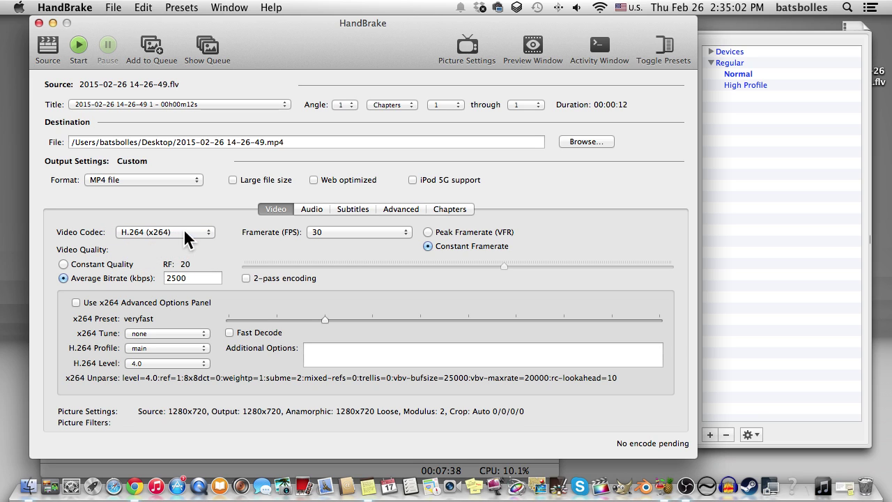
{"action": "left_click", "coordinate": [187, 274]}
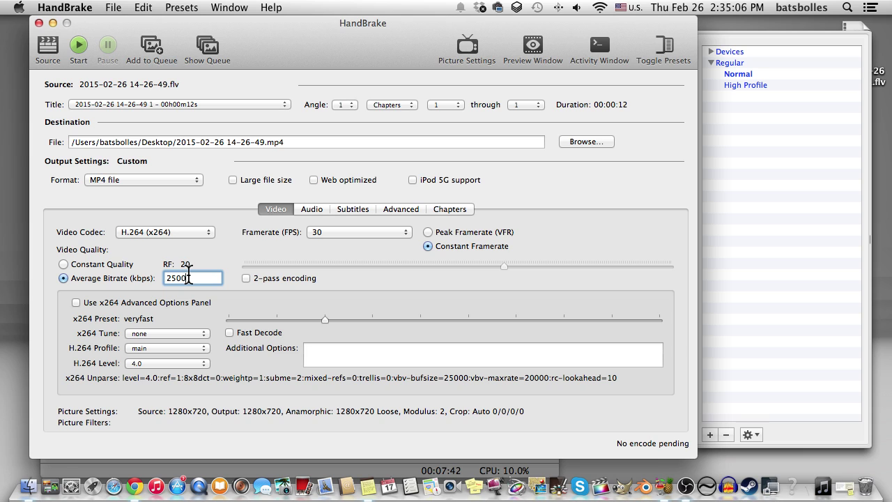
Replace the 2500 kbps average bitrate with 9000 kbps and turn on 2-pass encoding
{"action": "double_click", "coordinate": [188, 277]}
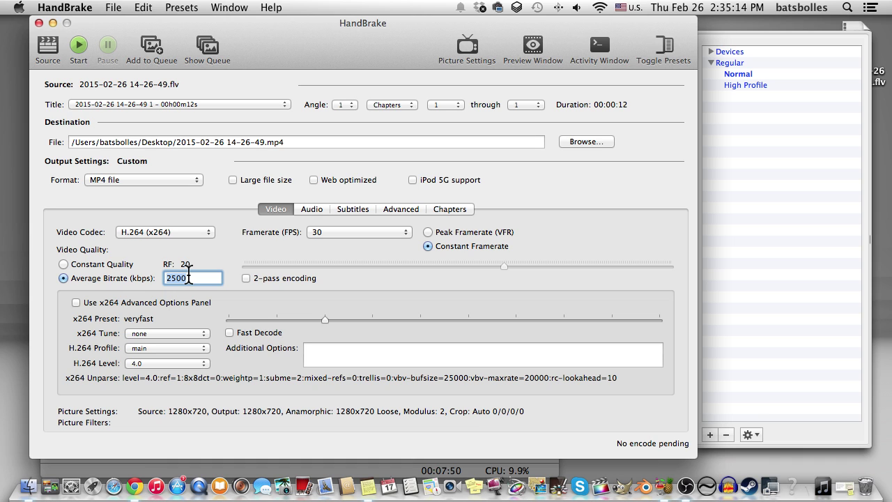
{"action": "key", "text": "BackSpace"}
{"action": "type", "text": "900"}
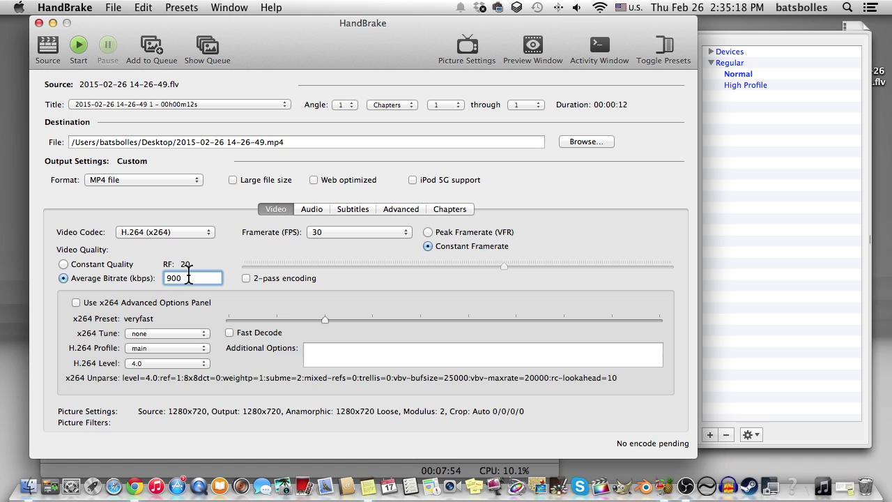
{"action": "type", "text": "0"}
{"action": "key", "text": "Return"}
{"action": "left_click", "coordinate": [246, 277]}
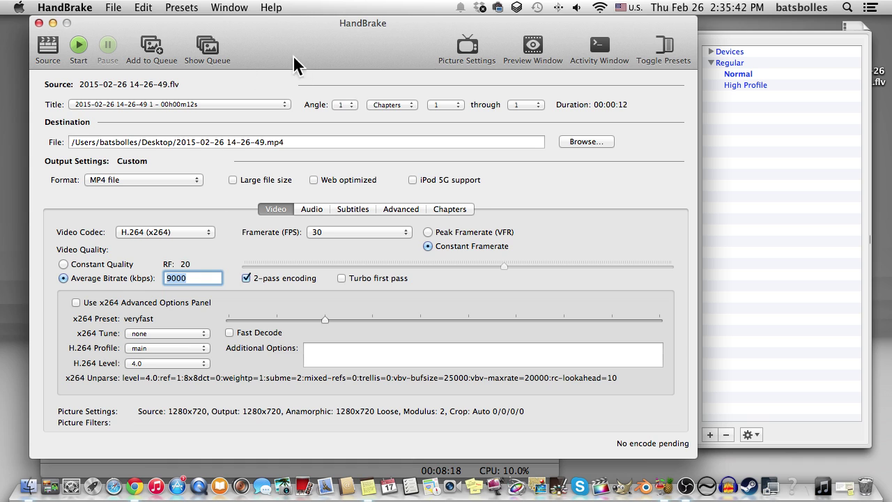
{"action": "left_click_drag", "start_coordinate": [293, 42], "coordinate": [315, 42]}
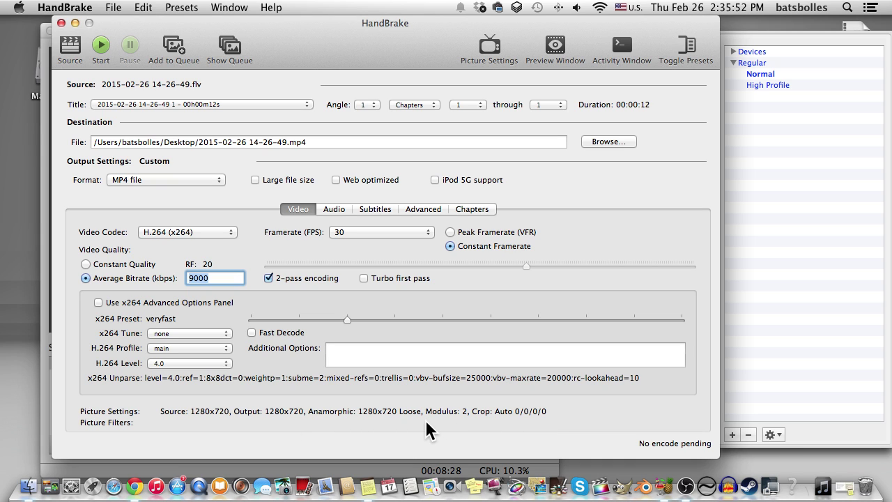
{"action": "left_click", "coordinate": [268, 278]}
{"action": "mouse_move", "coordinate": [347, 320]}
{"action": "left_mouse_down"}
{"action": "mouse_move", "coordinate": [376, 315]}
{"action": "mouse_move", "coordinate": [315, 322]}
{"action": "mouse_move", "coordinate": [685, 320]}
{"action": "mouse_move", "coordinate": [512, 335]}
{"action": "mouse_move", "coordinate": [328, 319]}
{"action": "mouse_move", "coordinate": [594, 329]}
{"action": "mouse_move", "coordinate": [481, 333]}
{"action": "mouse_move", "coordinate": [511, 335]}
{"action": "mouse_move", "coordinate": [352, 326]}
{"action": "left_mouse_up"}
{"action": "left_click", "coordinate": [98, 44]}
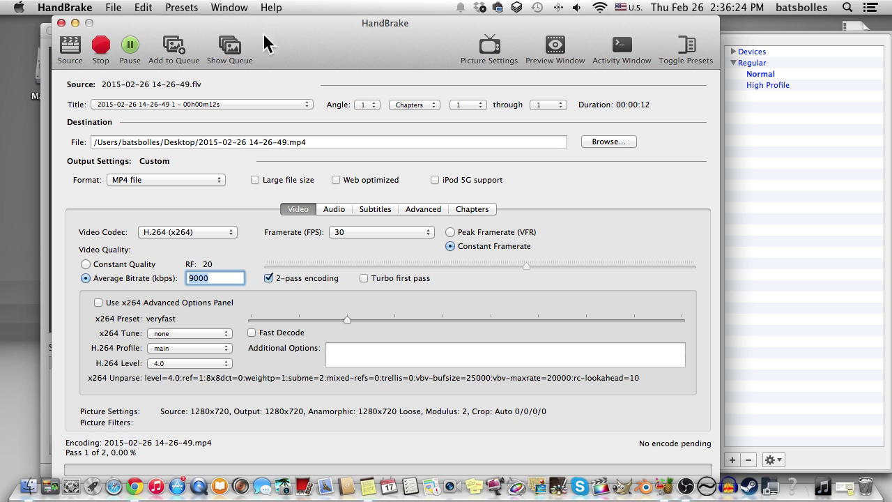
{"action": "left_click_drag", "start_coordinate": [331, 29], "coordinate": [367, 28]}
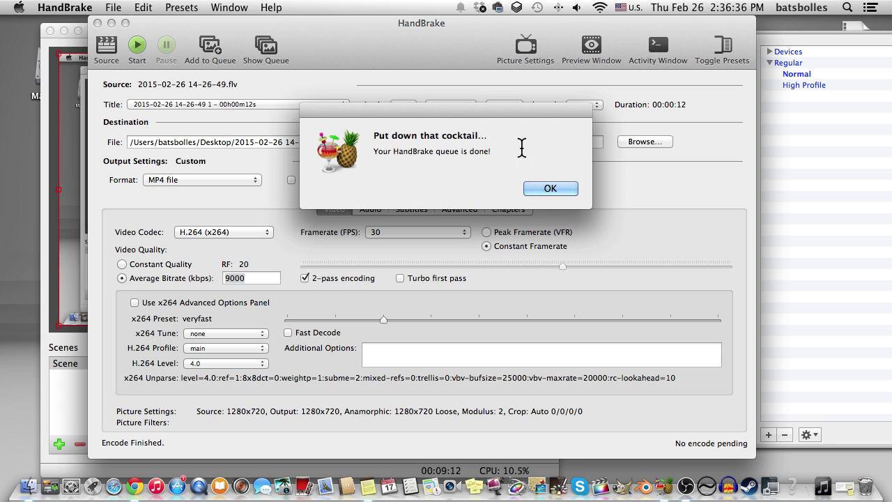
{"action": "left_click", "coordinate": [549, 189]}
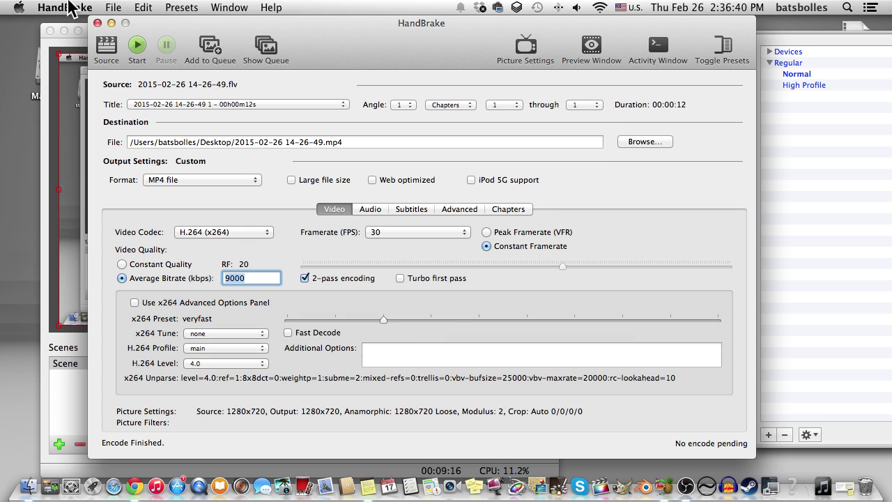
{"action": "left_click", "coordinate": [99, 24]}
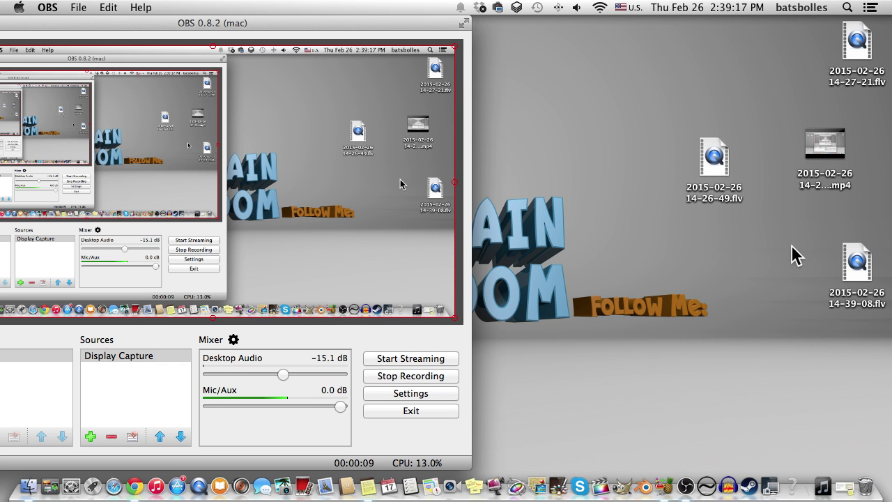
Nudge the converted MP4 icon on the desktop, then shift the OBS window rightward
{"action": "left_click", "coordinate": [841, 136]}
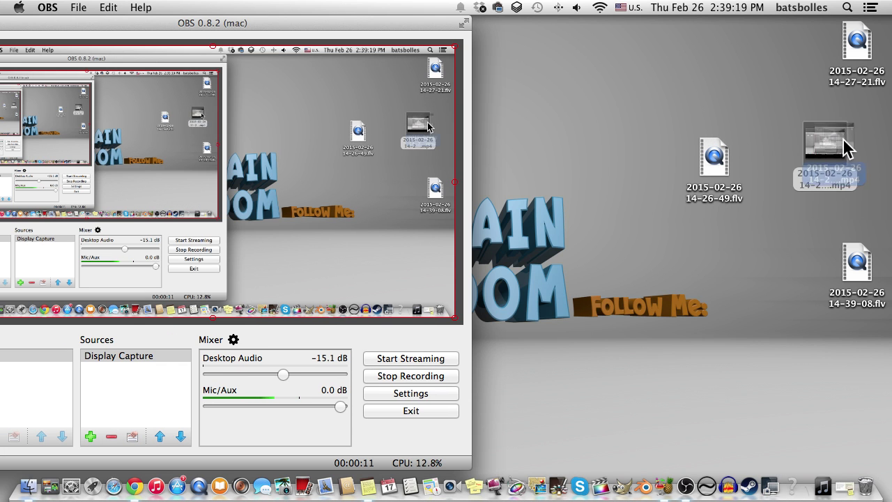
{"action": "left_click_drag", "start_coordinate": [840, 157], "coordinate": [836, 160]}
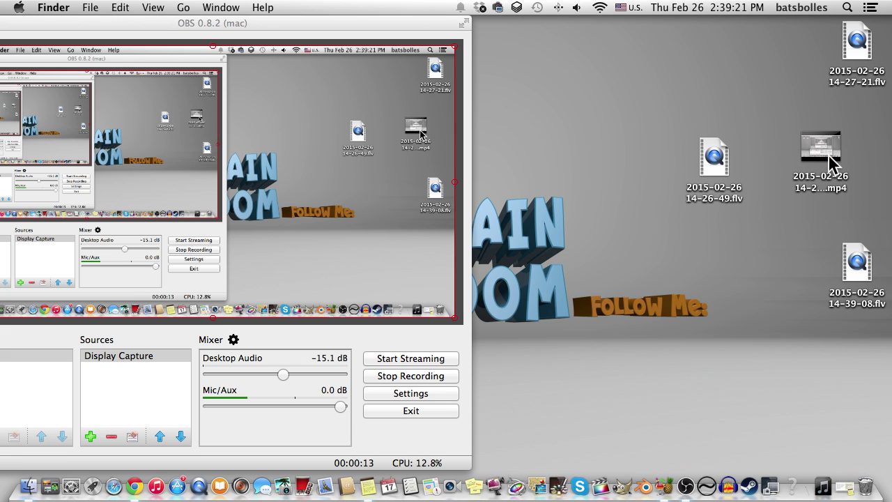
{"action": "left_click_drag", "start_coordinate": [406, 27], "coordinate": [571, 7]}
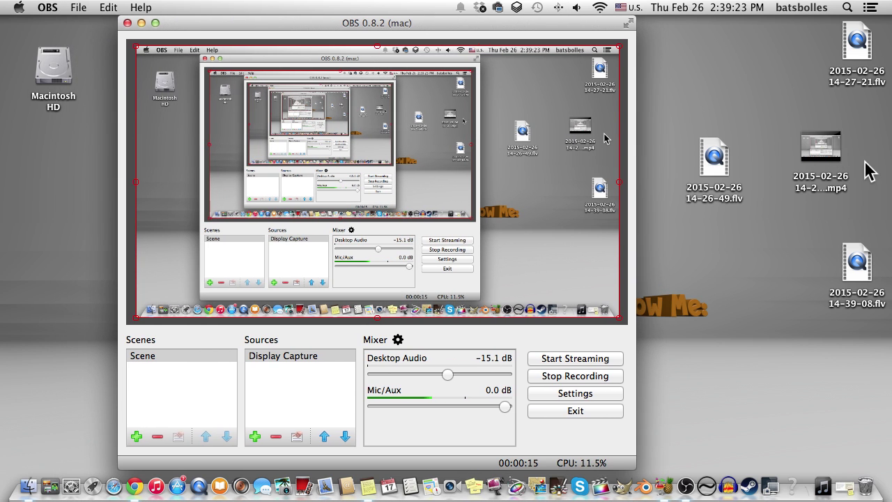